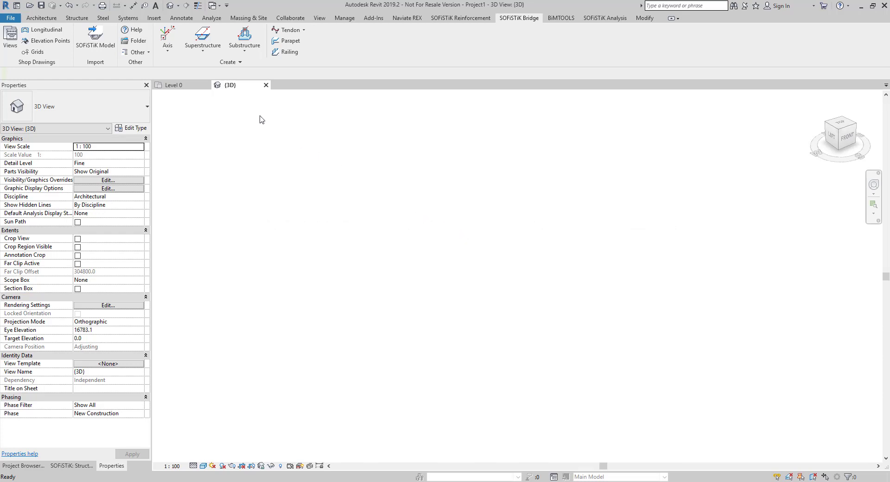
# Import the bridge axis from S-Curve.json using the Bridge Geometry file format
pyautogui.click(159, 56)
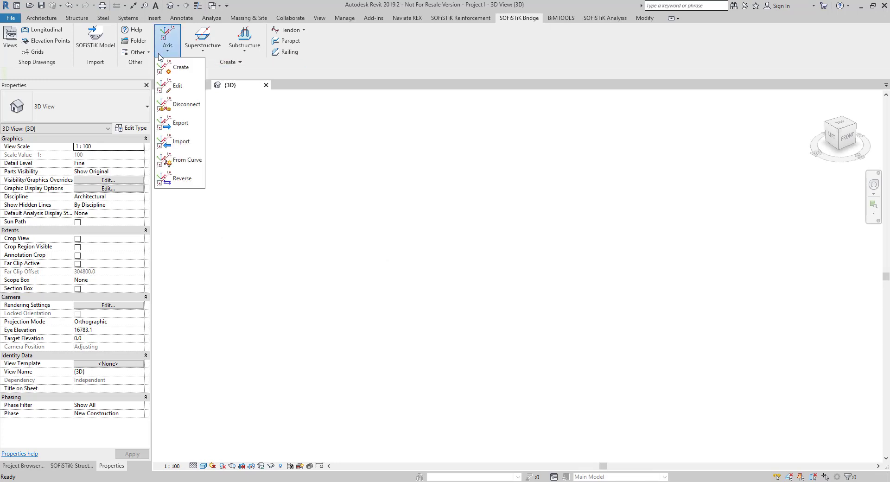
pyautogui.click(180, 143)
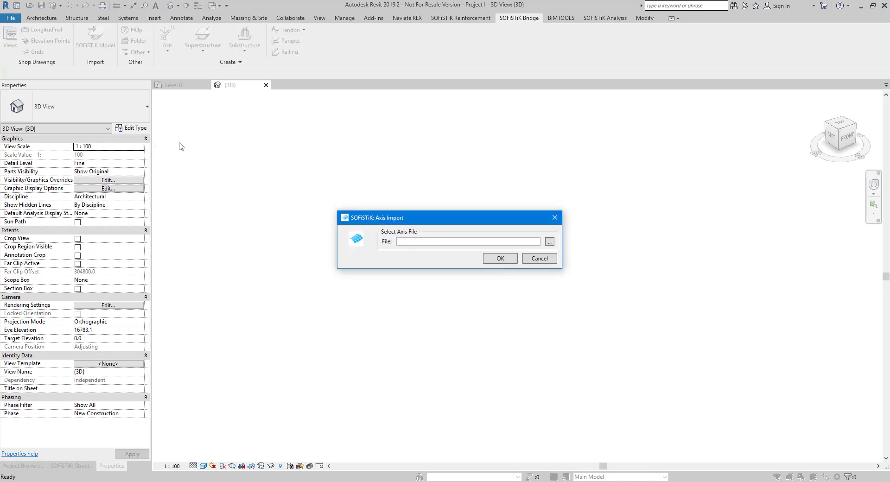
pyautogui.click(549, 241)
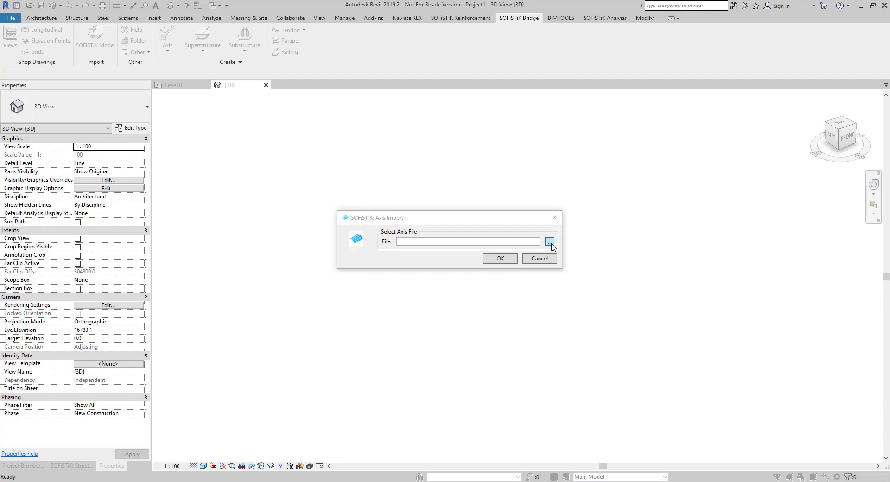
pyautogui.click(645, 435)
pyautogui.click(653, 445)
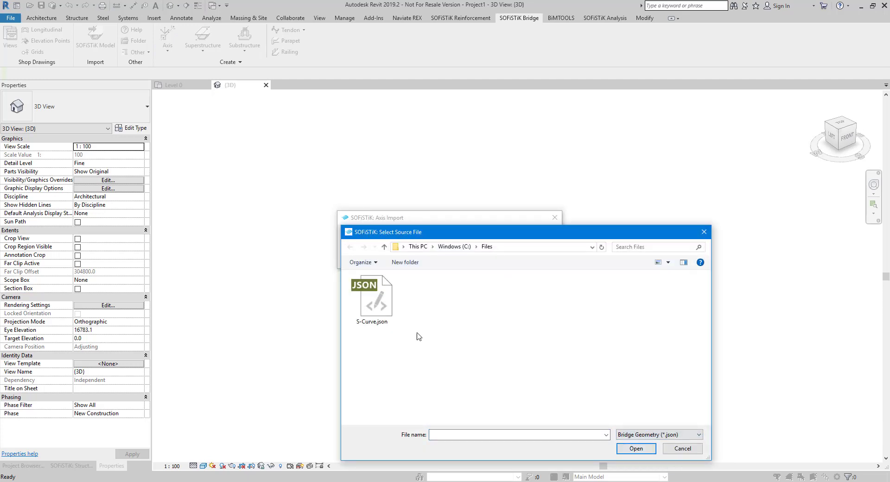
pyautogui.click(383, 311)
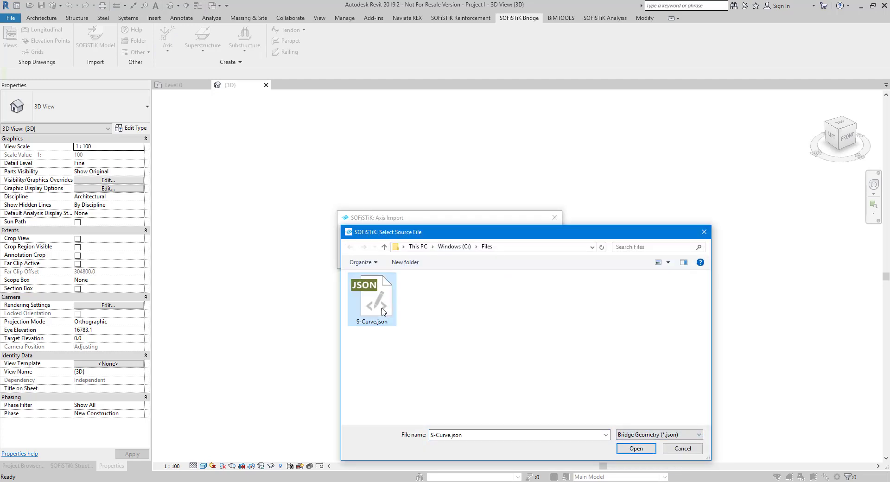
pyautogui.click(639, 451)
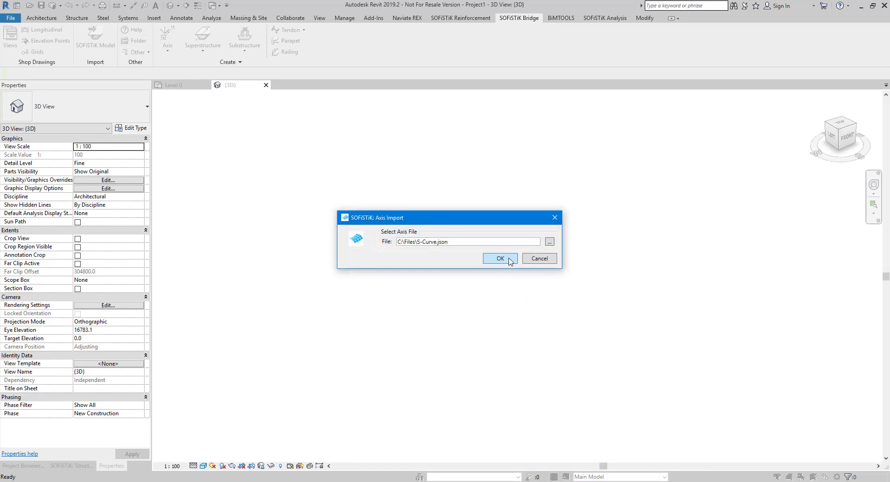
pyautogui.click(500, 258)
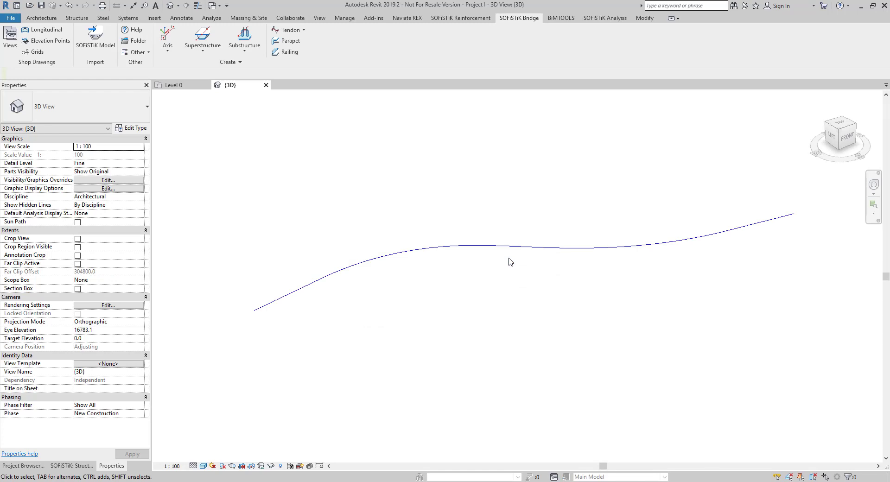
# Open the S-curve axis in the Axis editor, review its vertical and placement data, and accept
pyautogui.click(167, 39)
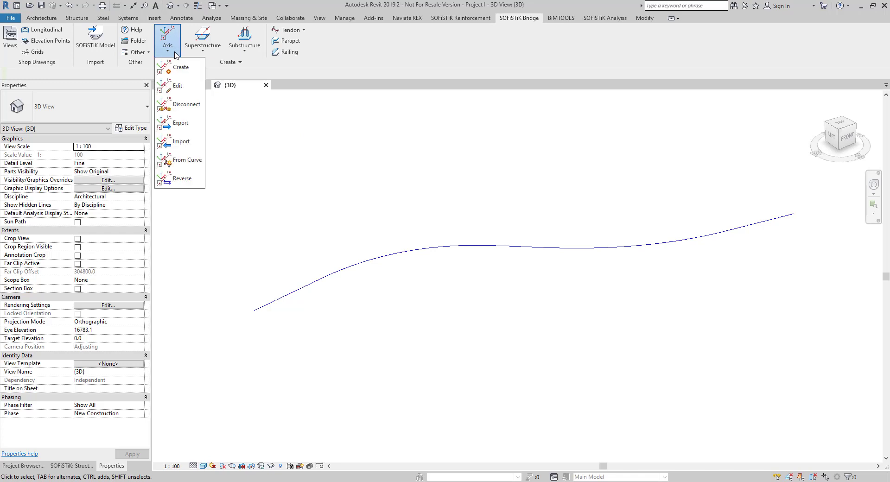
pyautogui.click(180, 83)
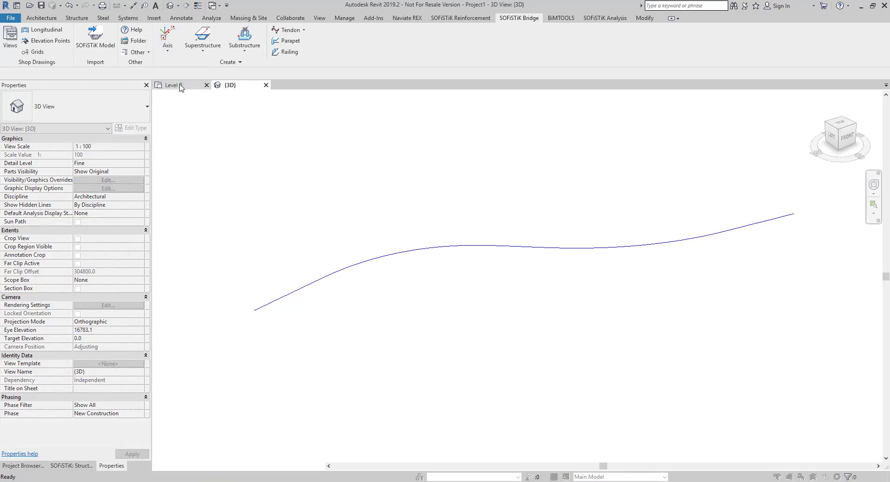
pyautogui.click(375, 262)
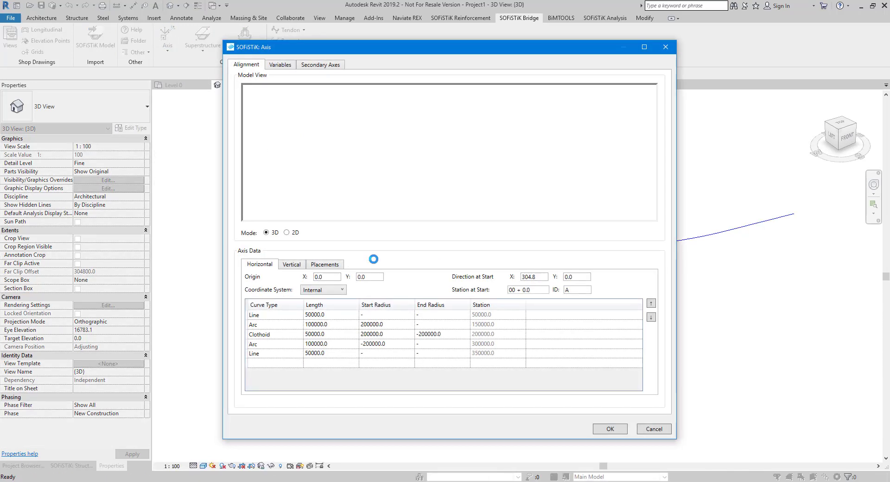
pyautogui.click(293, 266)
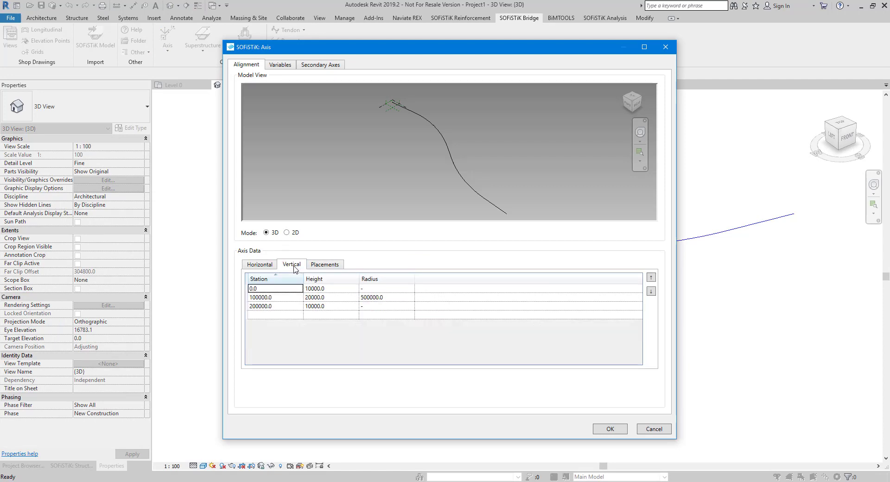
pyautogui.click(327, 265)
pyautogui.click(612, 429)
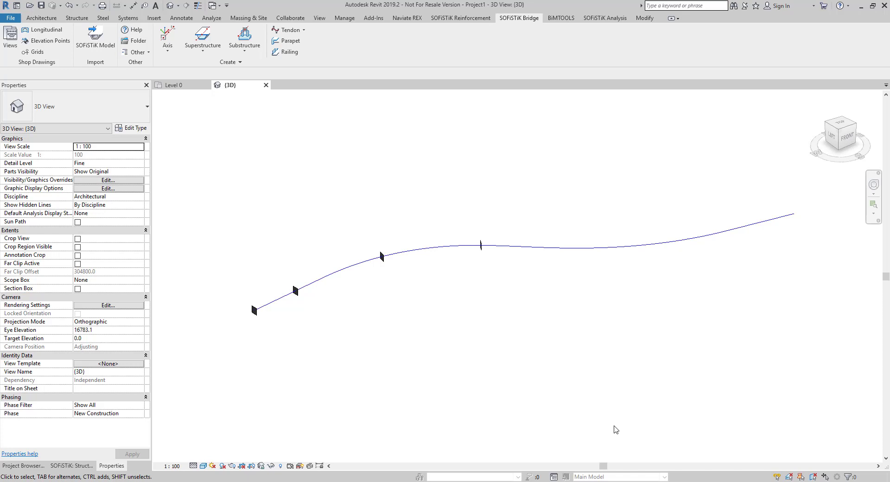
# Create a superstructure on the S-curve axis with the SOFiSTiK_1_T-Beam_single_slope profile family
pyautogui.click(202, 49)
pyautogui.click(207, 68)
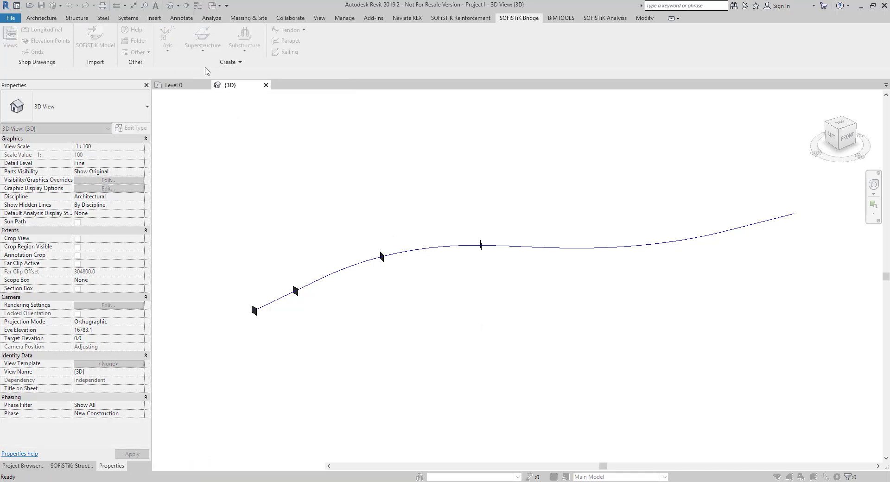
pyautogui.click(343, 274)
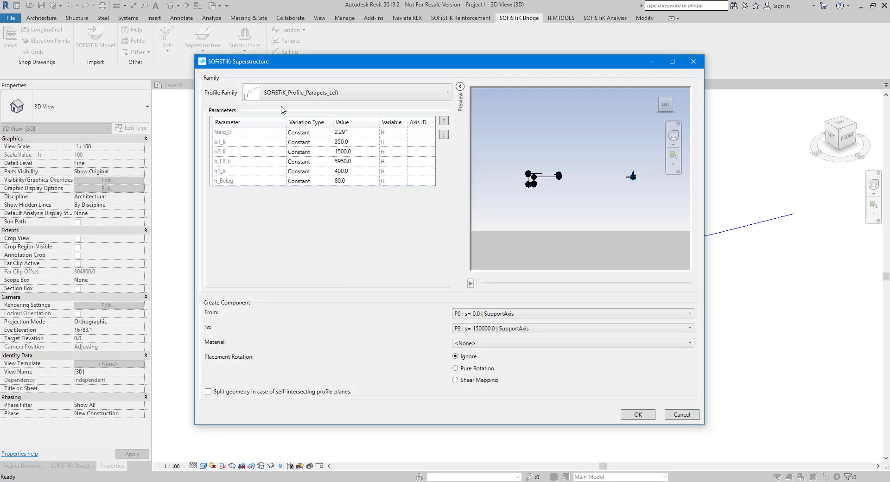
pyautogui.click(310, 92)
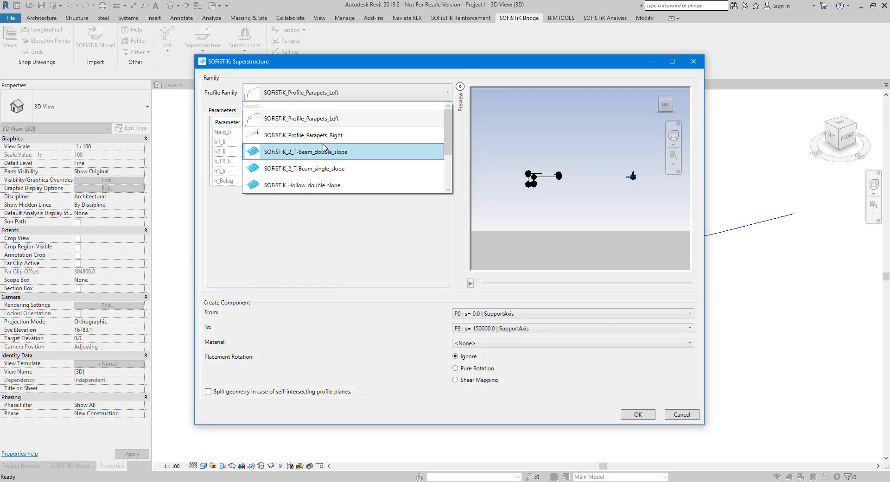
pyautogui.scroll(-2, 324, 157)
pyautogui.click(325, 177)
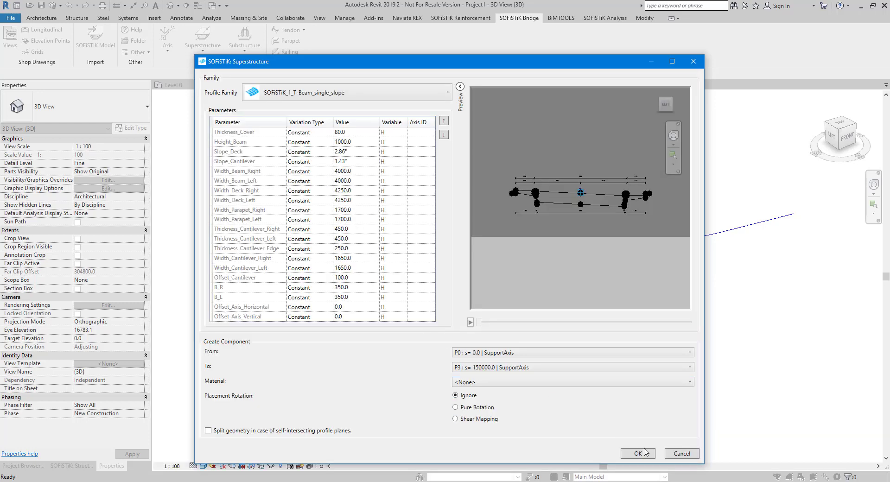
pyautogui.click(637, 454)
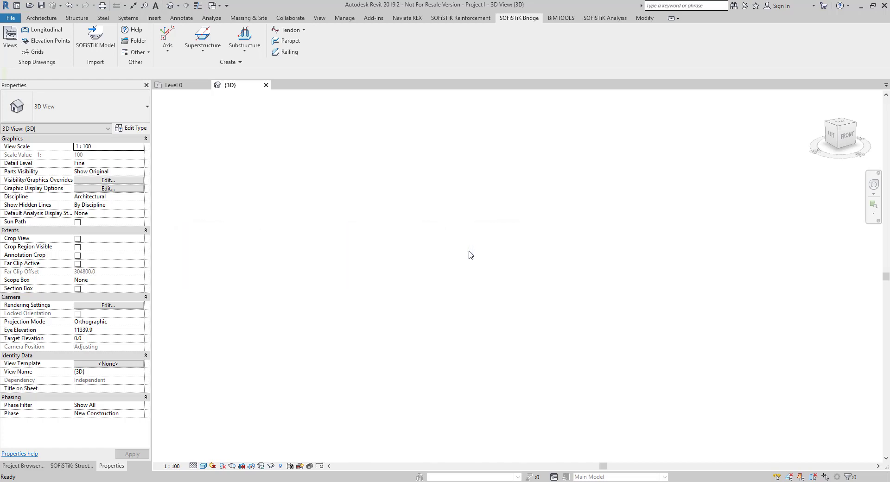
# Start a new axis import from Parabel.xml with the LandXML file type and confirm it
pyautogui.click(167, 37)
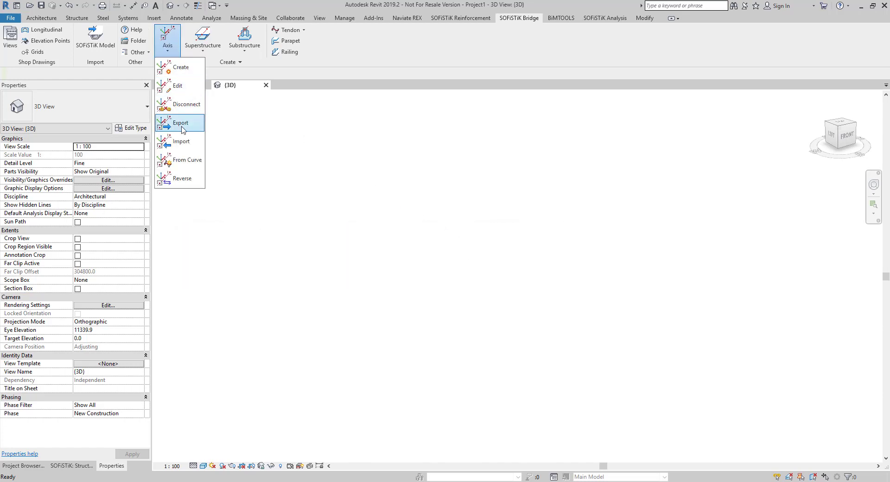
pyautogui.click(182, 141)
pyautogui.click(551, 244)
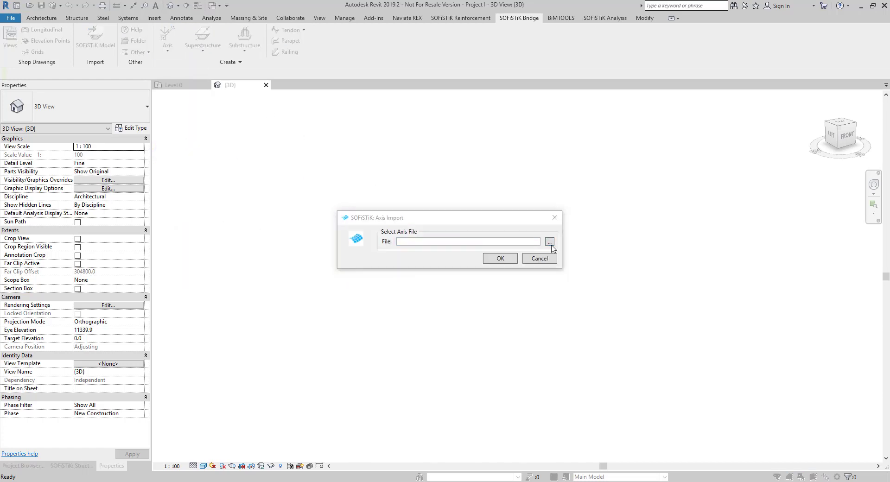
pyautogui.click(592, 332)
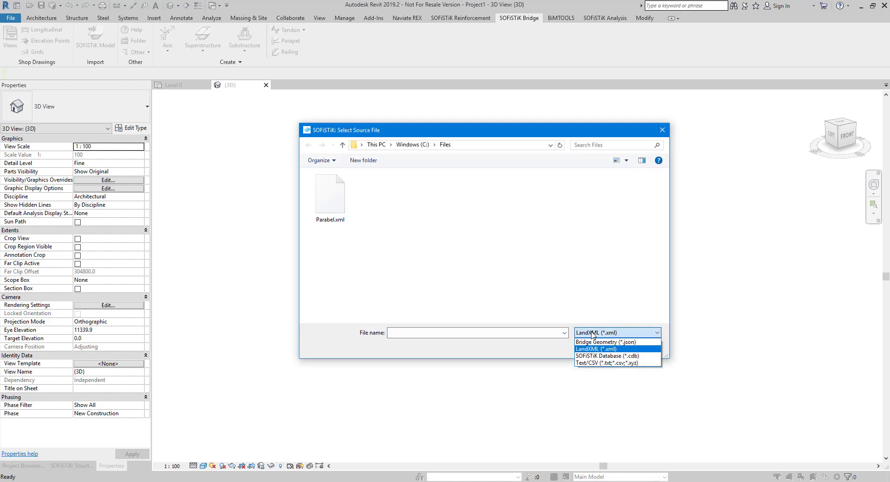
pyautogui.click(624, 352)
pyautogui.click(342, 204)
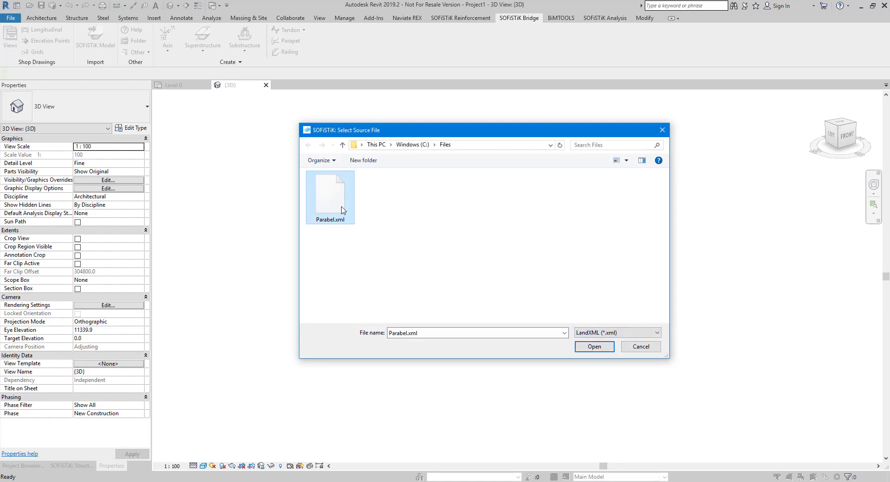
pyautogui.click(595, 349)
pyautogui.click(505, 259)
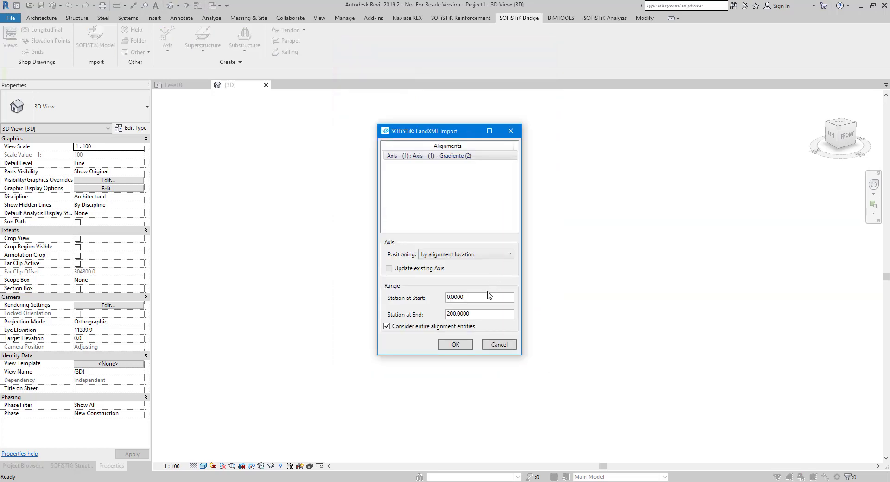
# Import the Gradiente (2) alignment, stations 0 to 200, as an axis
pyautogui.click(462, 346)
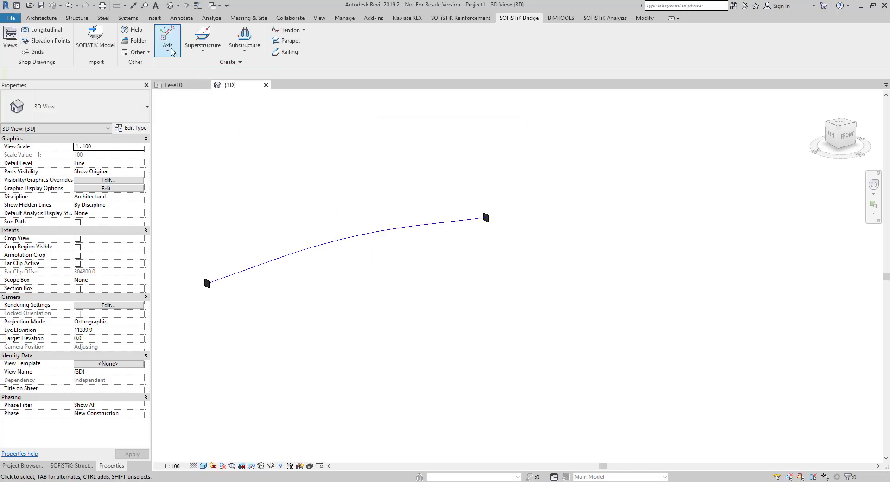
pyautogui.click(167, 44)
pyautogui.click(178, 86)
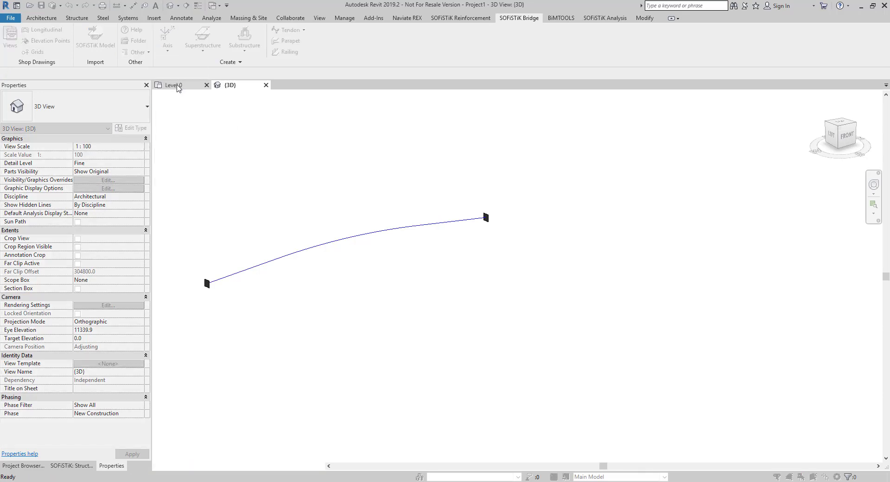
pyautogui.click(304, 249)
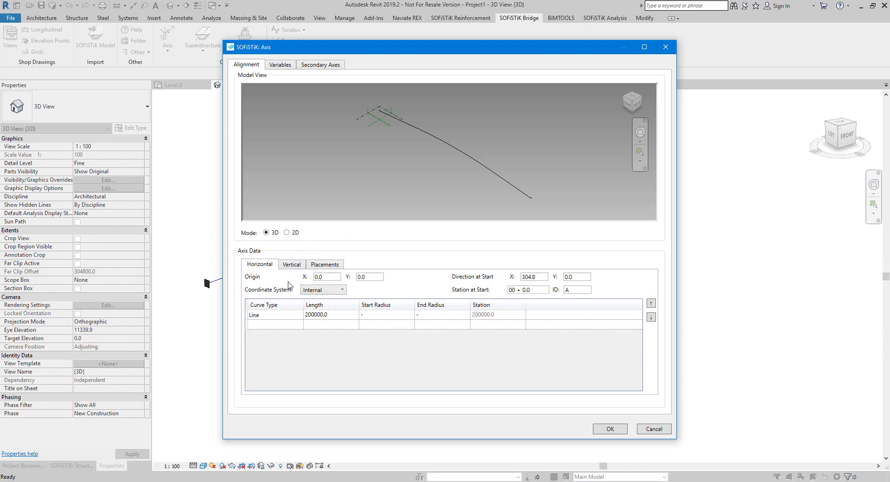
pyautogui.click(291, 266)
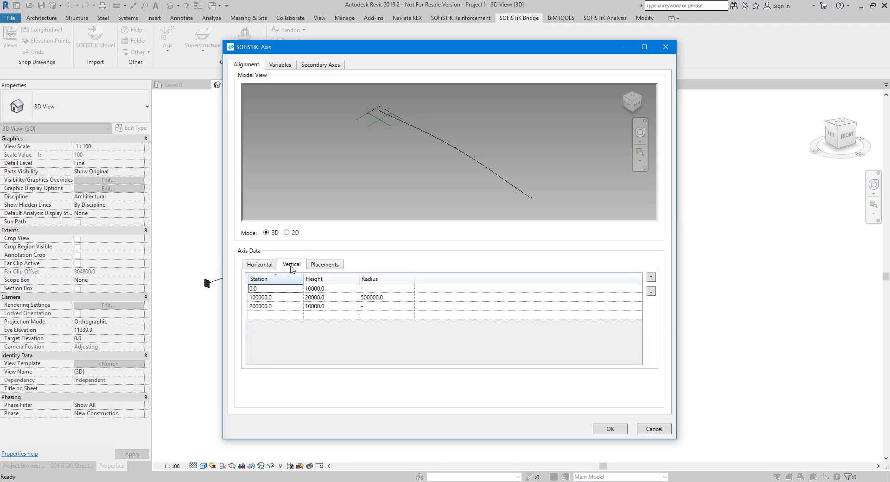
pyautogui.click(324, 265)
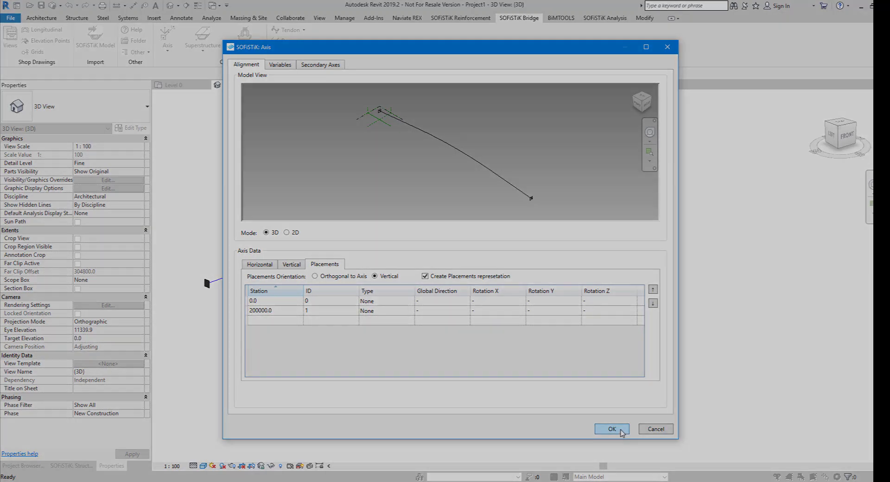
pyautogui.click(621, 430)
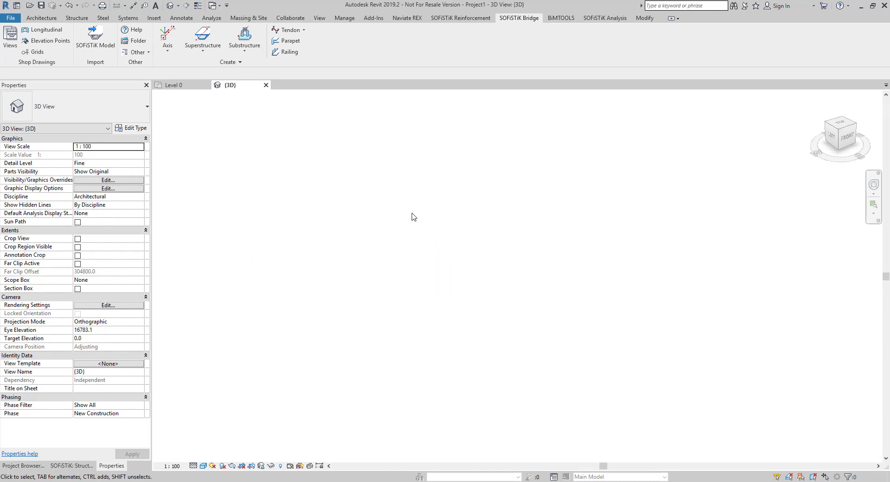
# Start a new axis import and choose S-Curve.cdb as the SOFiSTiK Database source file
pyautogui.click(172, 50)
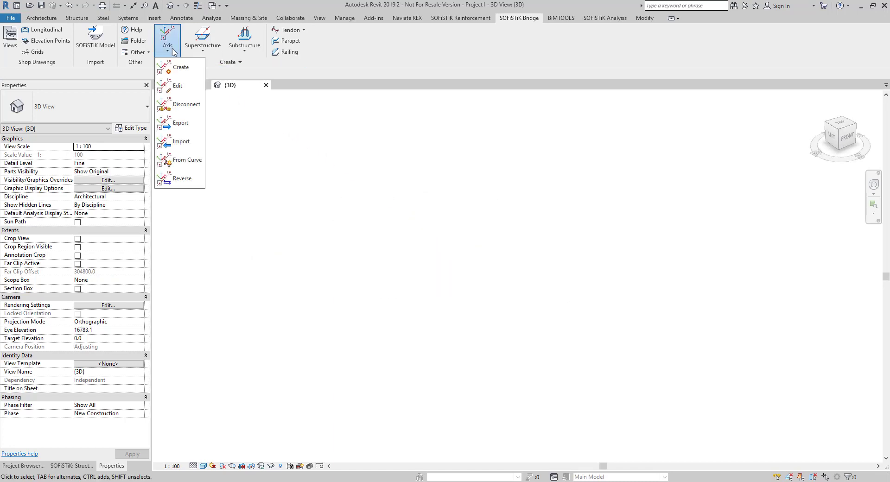
pyautogui.click(185, 141)
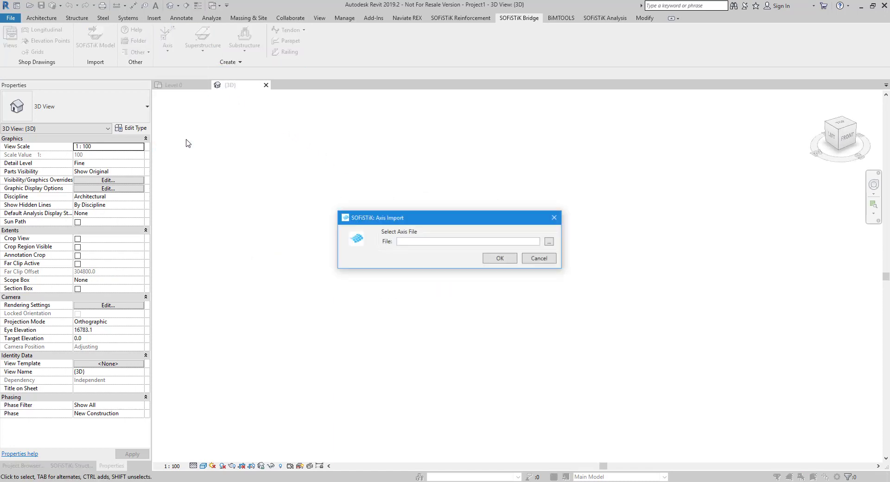
pyautogui.click(550, 243)
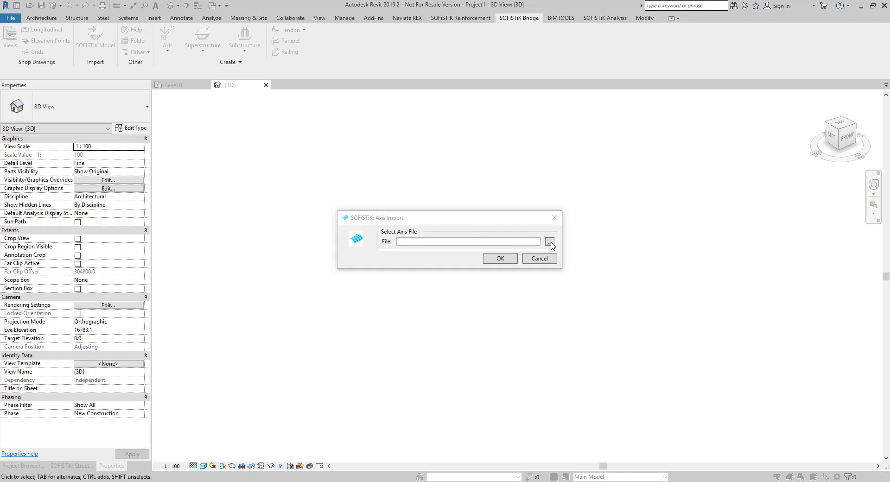
pyautogui.click(601, 337)
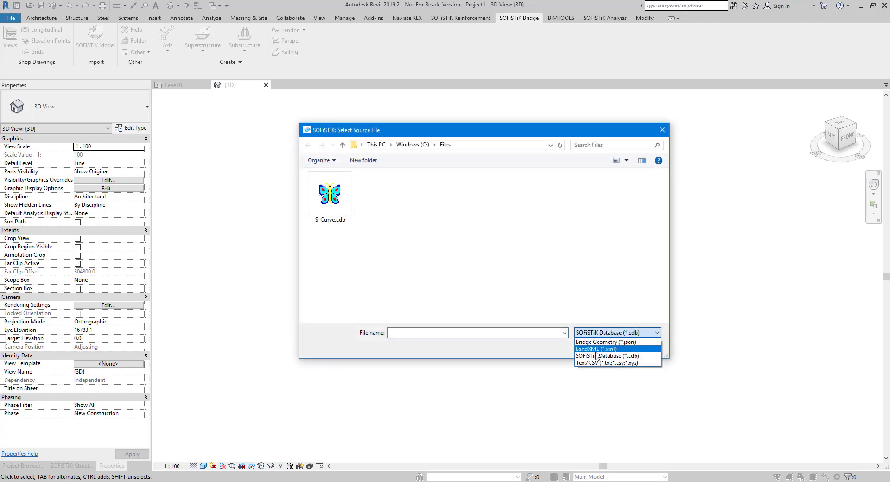
pyautogui.click(646, 360)
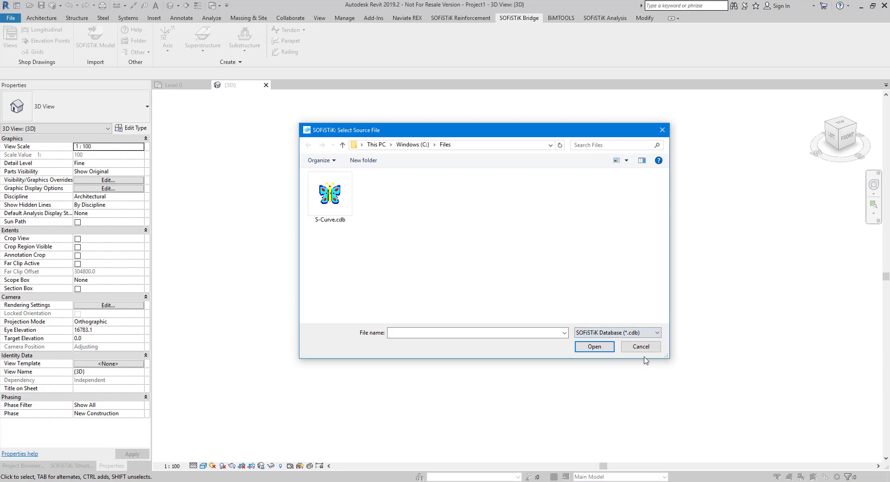
pyautogui.click(336, 207)
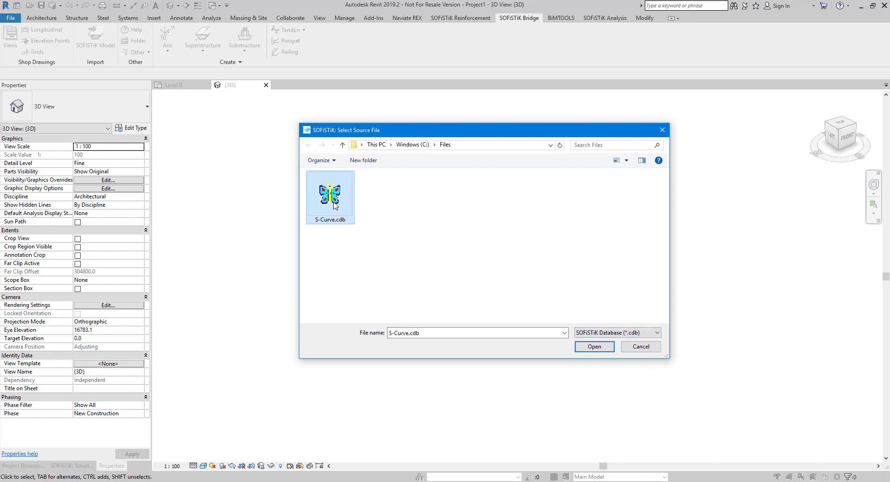
pyautogui.click(604, 348)
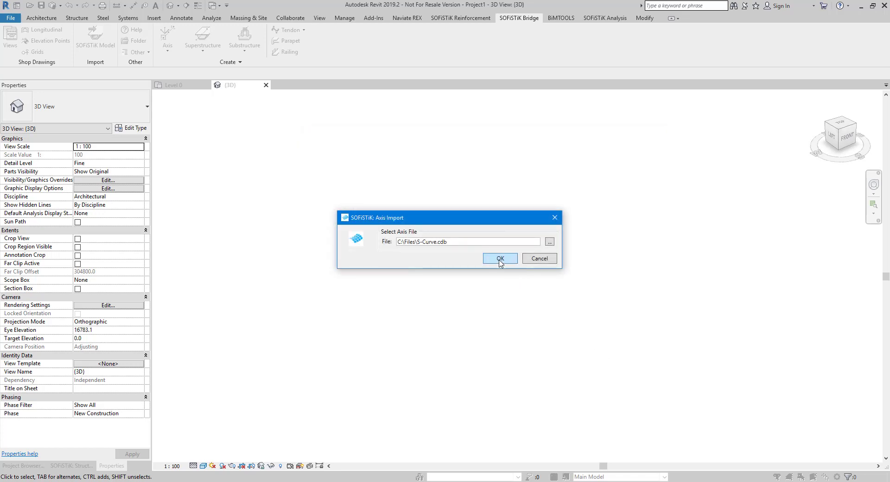
# Confirm S-Curve.cdb so its single AXIS entry is listed for import
pyautogui.click(499, 258)
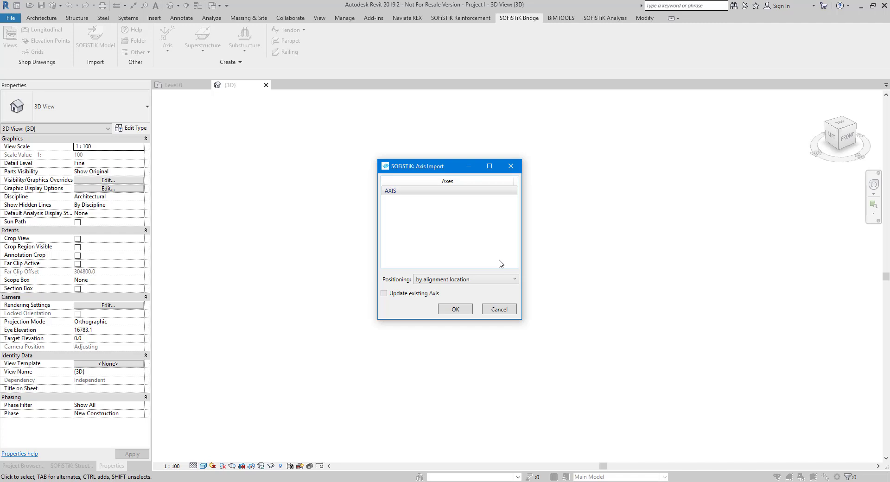
# Import AXIS from S-Curve.cdb, then review its vertical profile and placements in the Axis editor
pyautogui.click(456, 309)
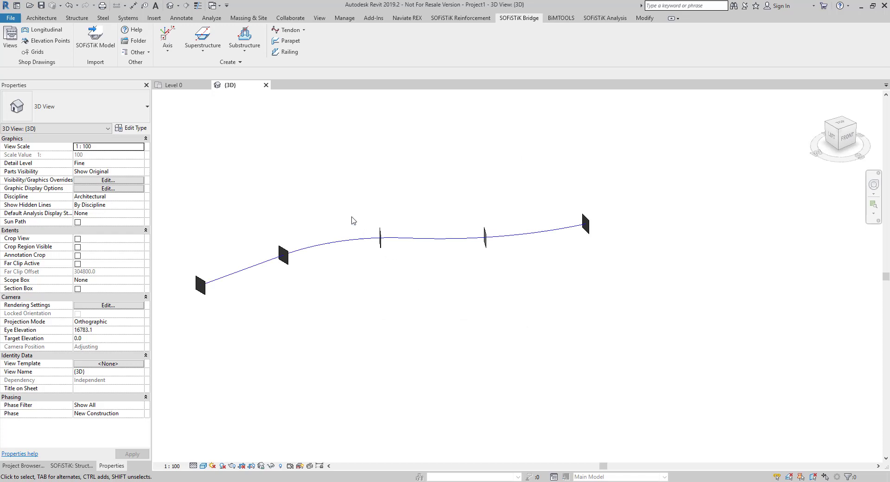
pyautogui.click(164, 41)
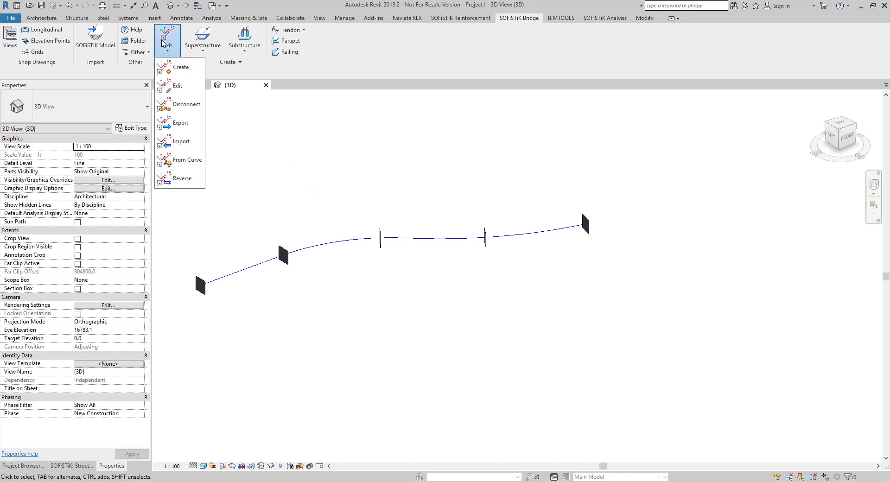
pyautogui.click(176, 65)
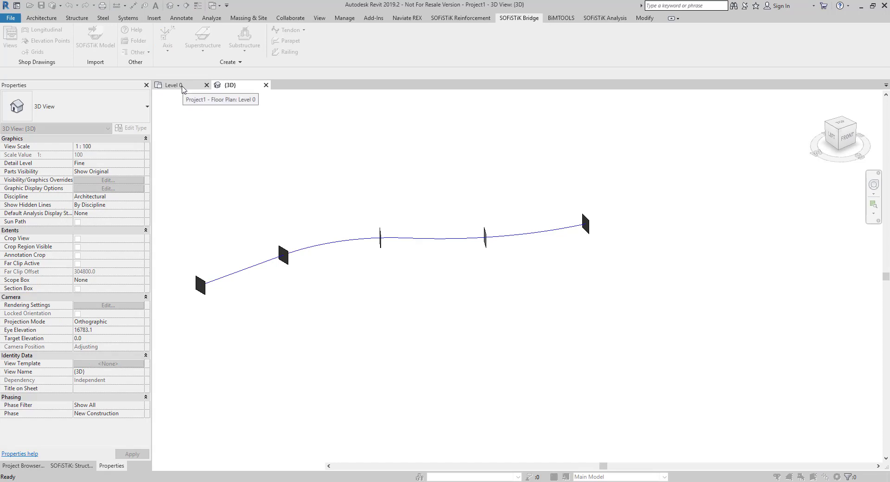
pyautogui.click(323, 249)
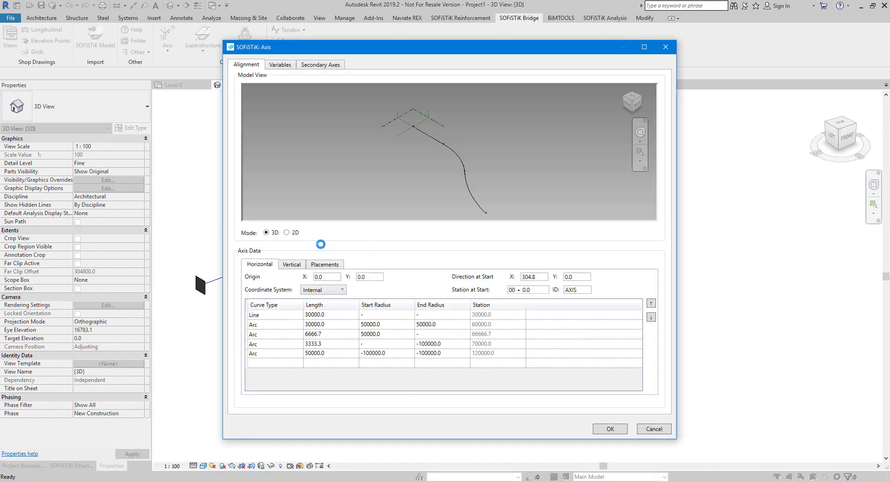
pyautogui.click(292, 266)
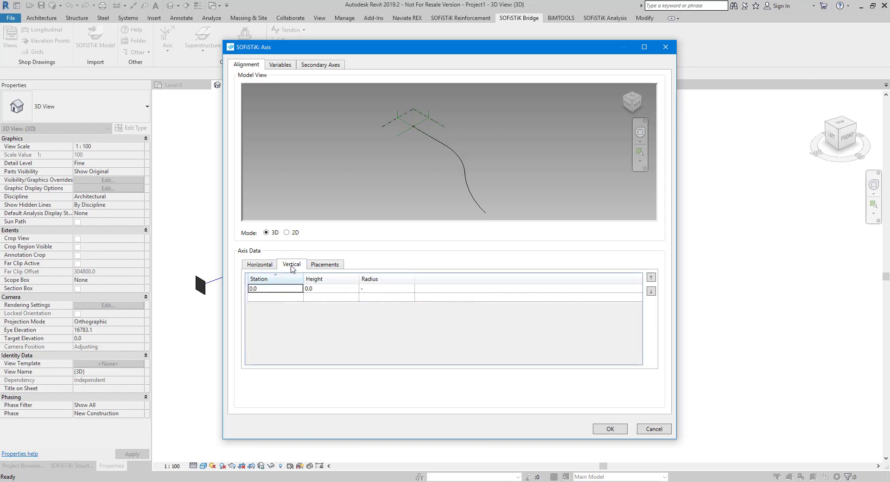
pyautogui.click(336, 268)
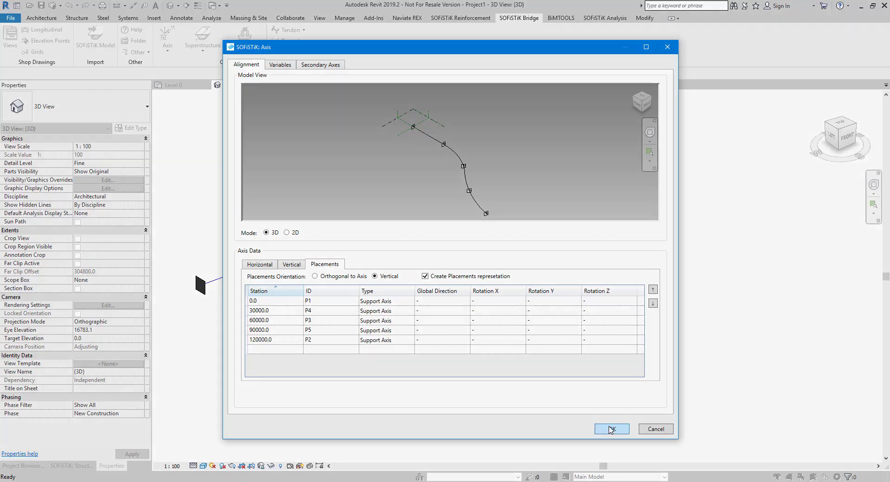
pyautogui.click(610, 428)
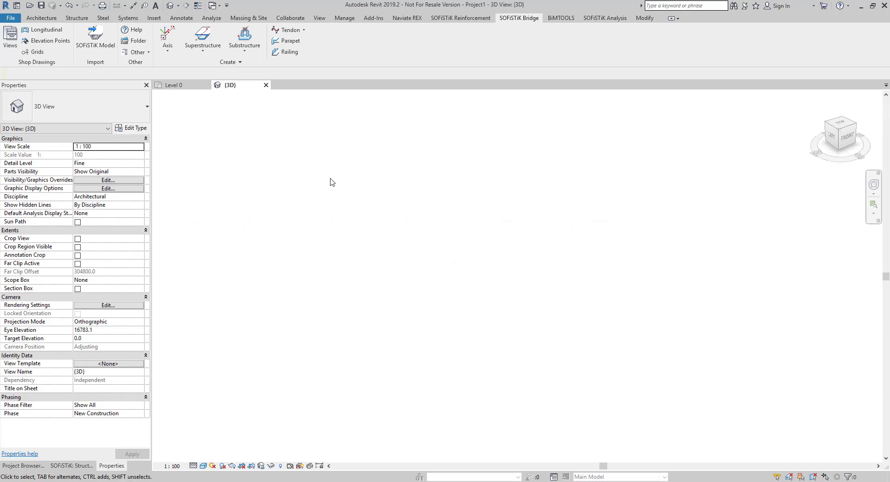
# Start an axis import from Axis.csv using the Text/CSV file type and open its preview
pyautogui.click(166, 50)
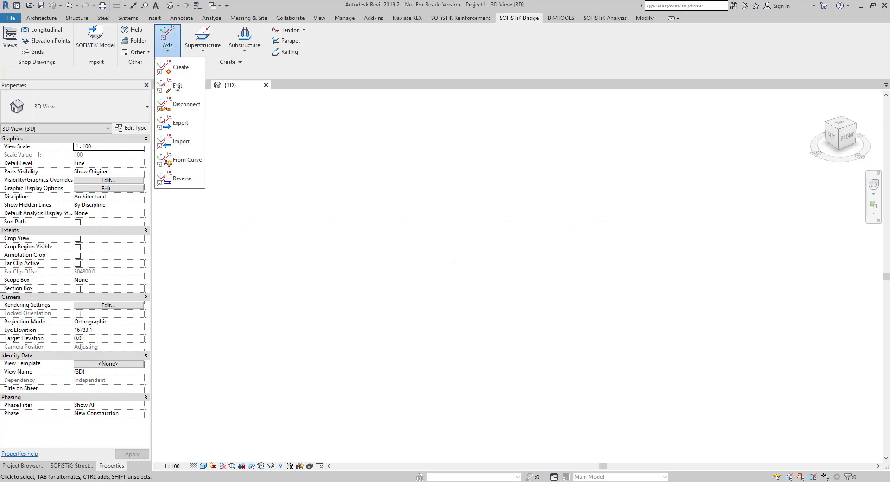
pyautogui.click(177, 143)
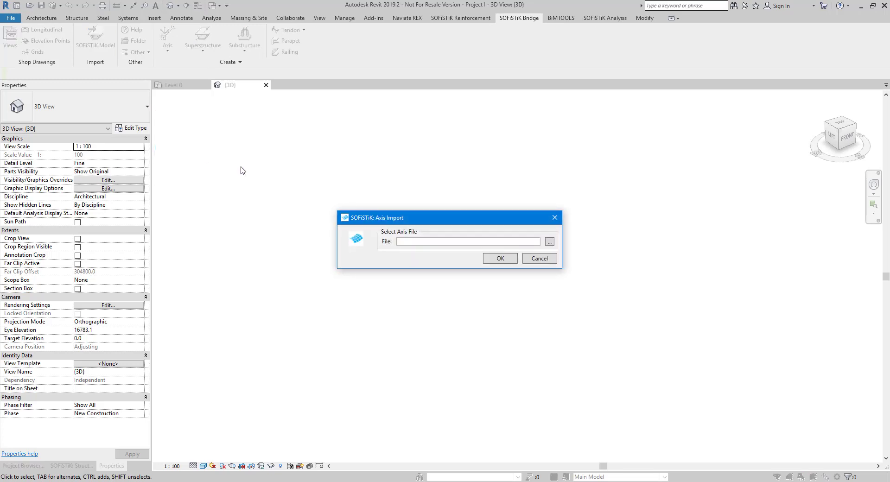
pyautogui.click(549, 242)
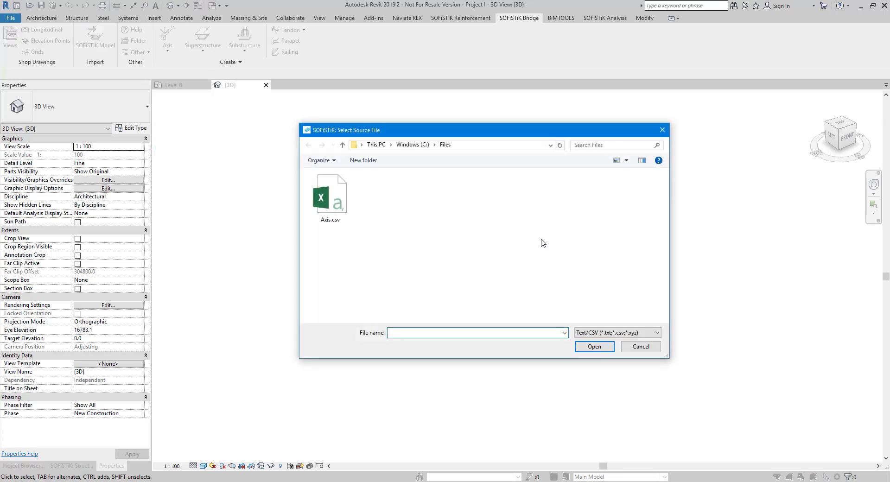
pyautogui.click(602, 332)
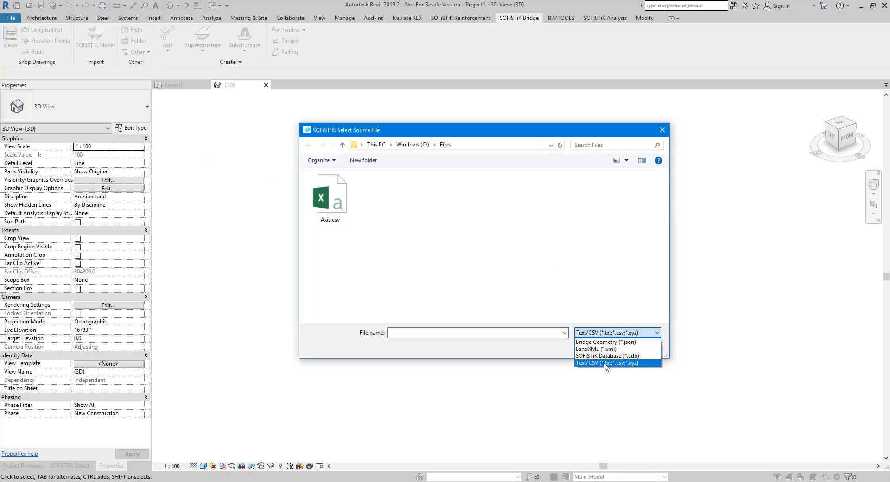
pyautogui.click(605, 365)
pyautogui.click(341, 200)
pyautogui.click(587, 349)
pyautogui.click(505, 262)
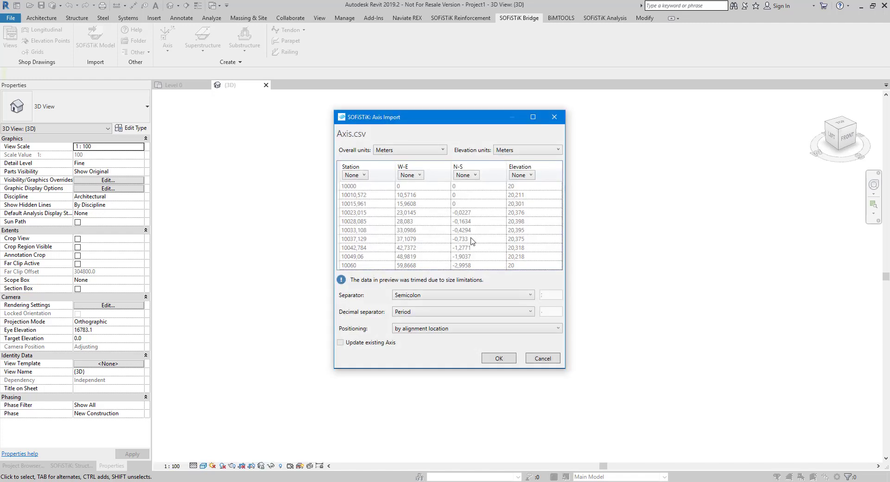
# Map the four CSV columns to Station, X, Y and Elevation
pyautogui.click(365, 176)
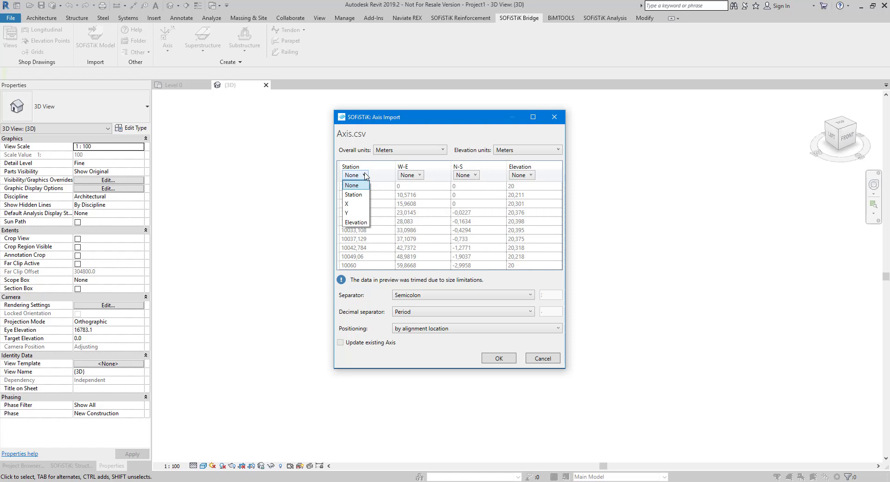
pyautogui.click(356, 195)
pyautogui.click(413, 176)
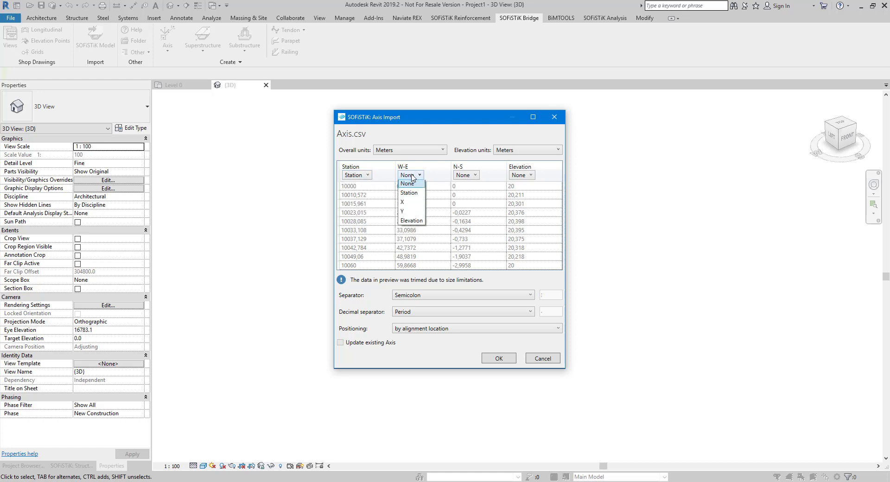
pyautogui.click(410, 205)
pyautogui.click(473, 177)
pyautogui.click(464, 213)
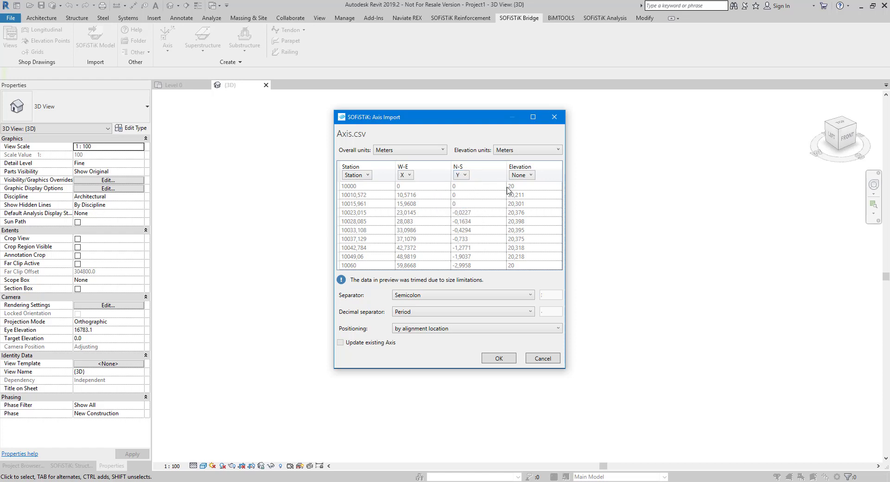
pyautogui.click(521, 175)
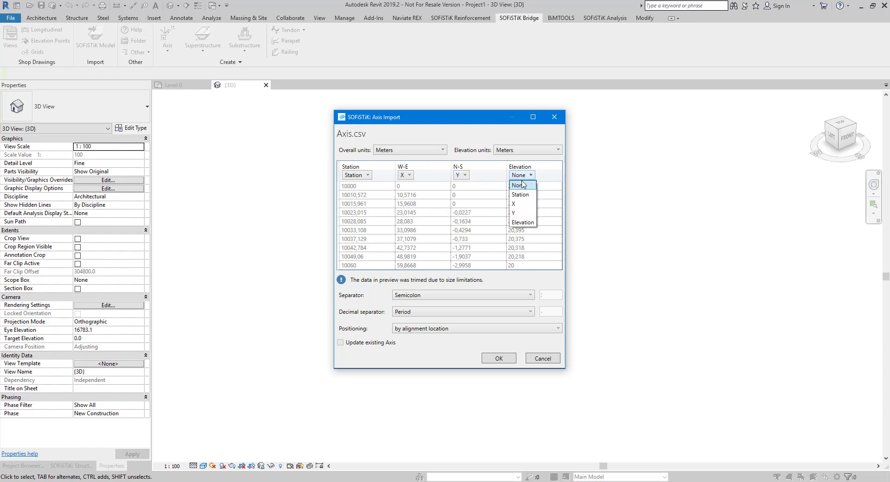
pyautogui.click(525, 223)
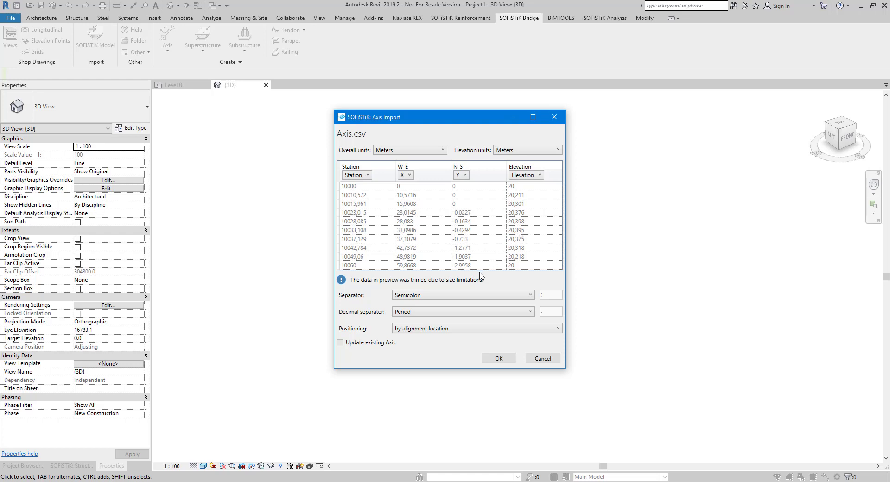
# Keep Semicolon as the field separator and set the decimal separator to Coma
pyautogui.click(452, 296)
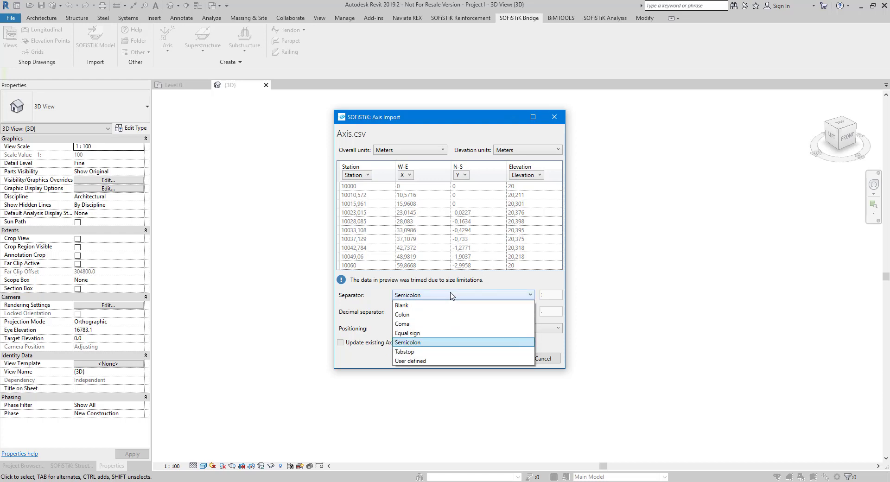
pyautogui.click(452, 295)
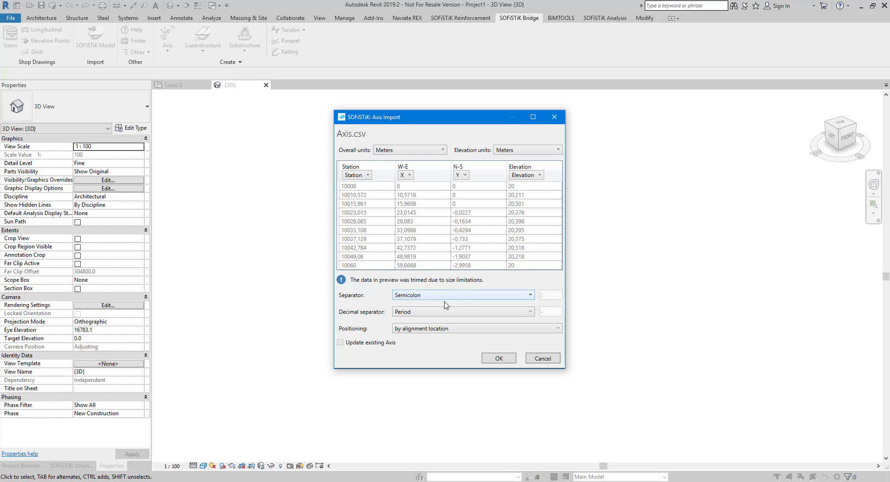
pyautogui.click(439, 314)
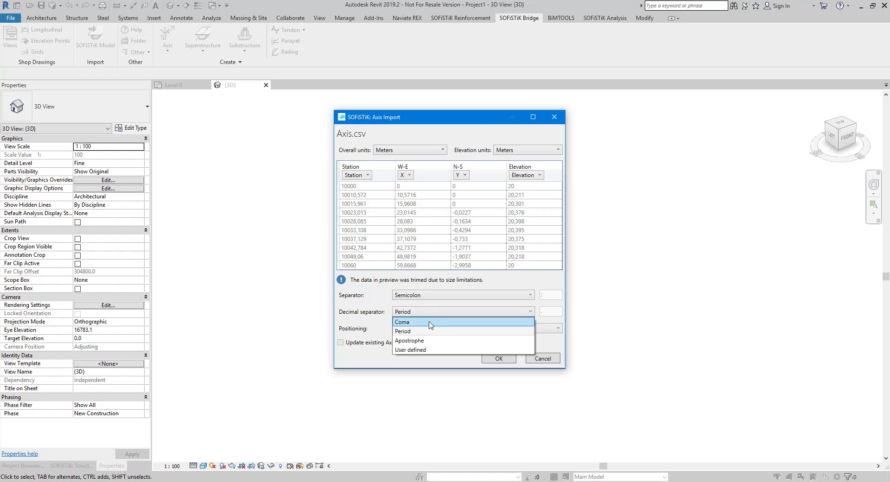
pyautogui.click(431, 323)
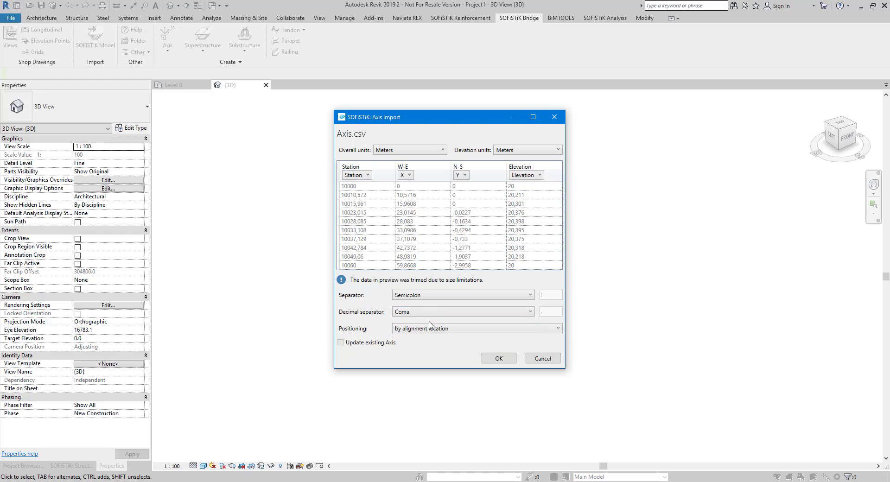
# Import the Axis.csv axis and review its vertical data and placements at 0.0 and 60000.0 in the Axis editor
pyautogui.click(499, 359)
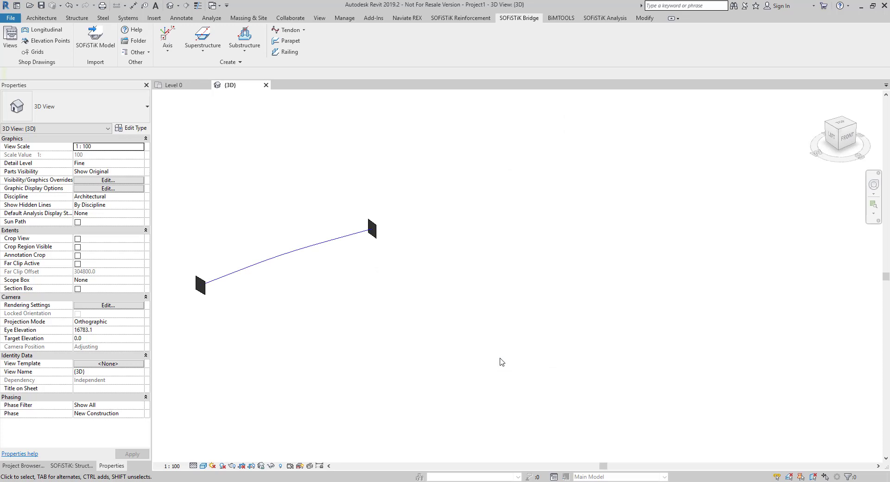
pyautogui.click(168, 53)
pyautogui.click(179, 87)
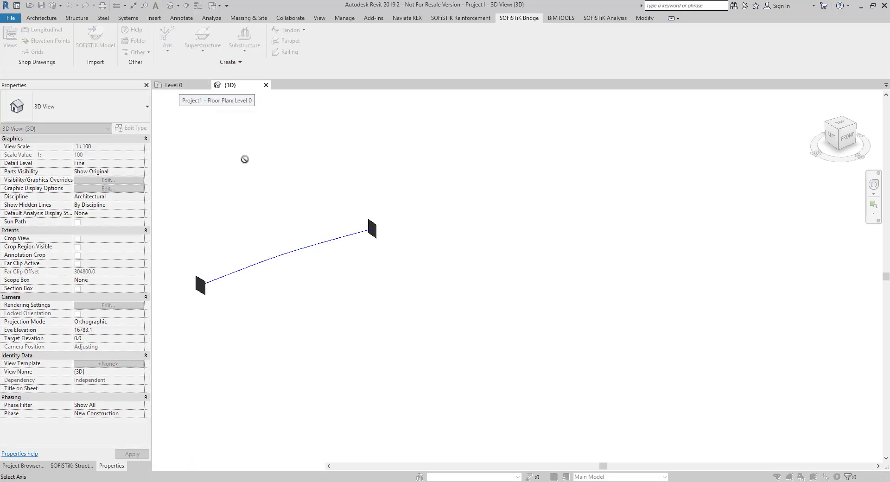
pyautogui.click(313, 246)
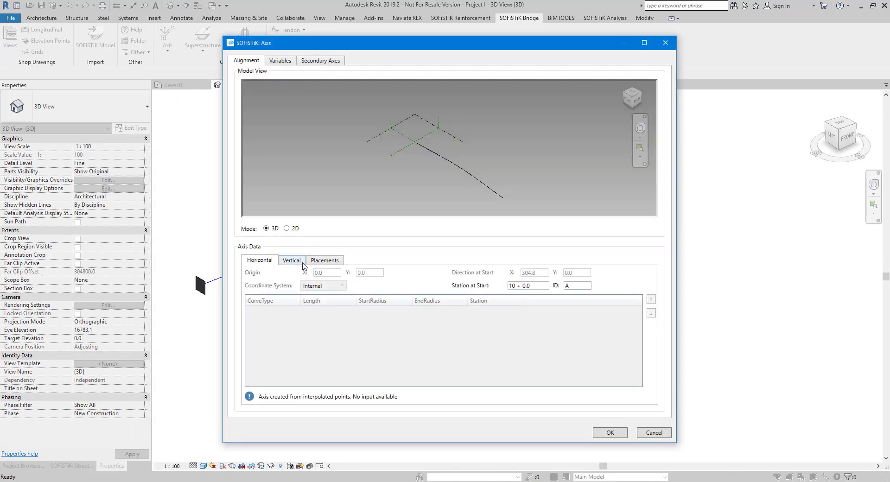
pyautogui.click(303, 262)
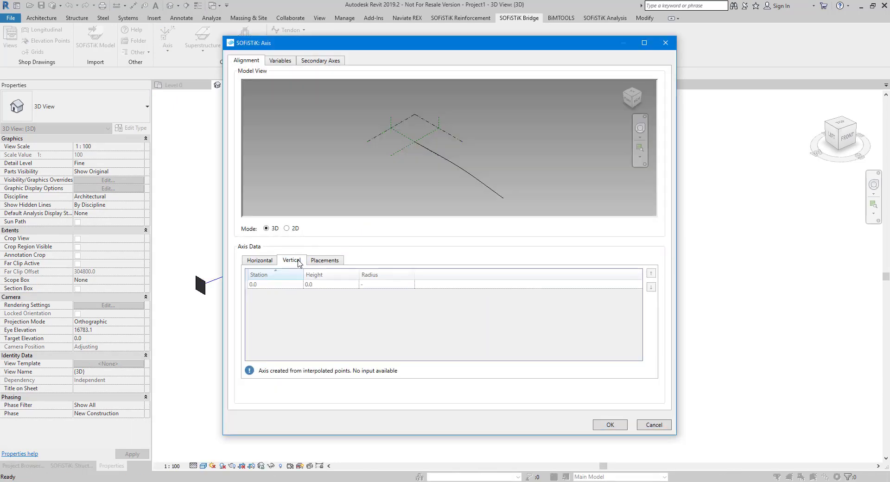
pyautogui.click(333, 262)
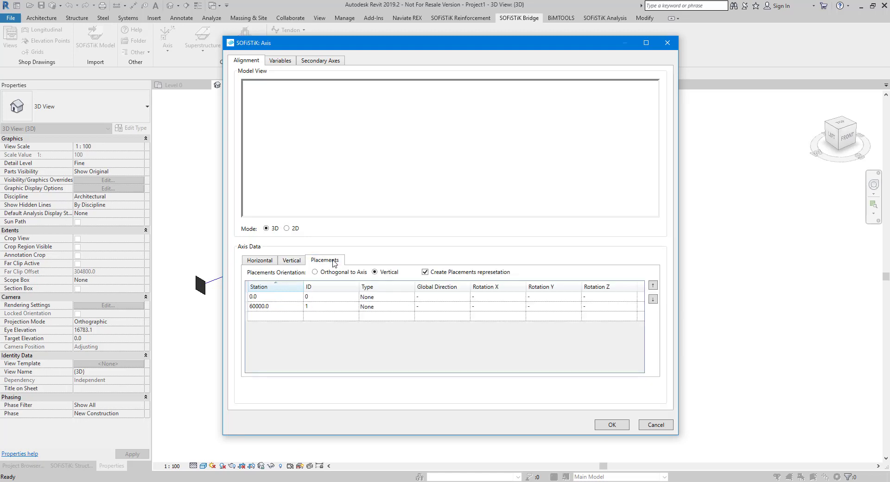